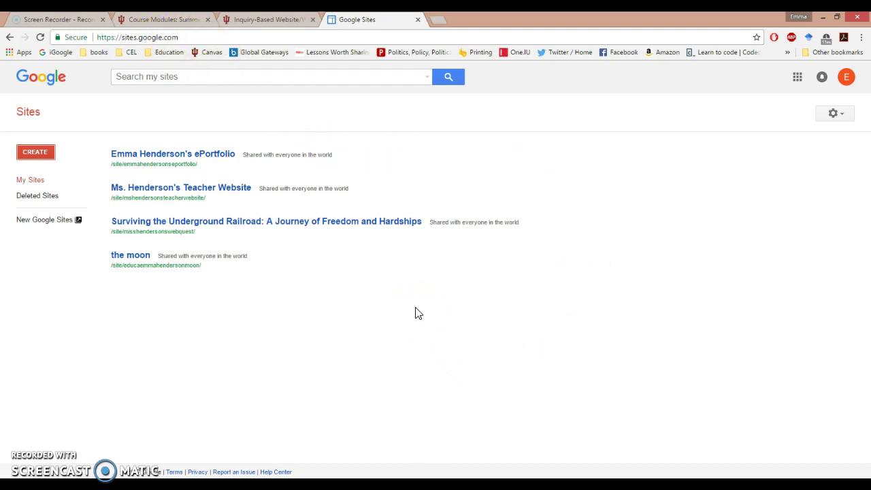
Step: Create a site in new Google Sites and name it "Civil War Webquest"
{"action": "left_click", "coordinate": [42, 157]}
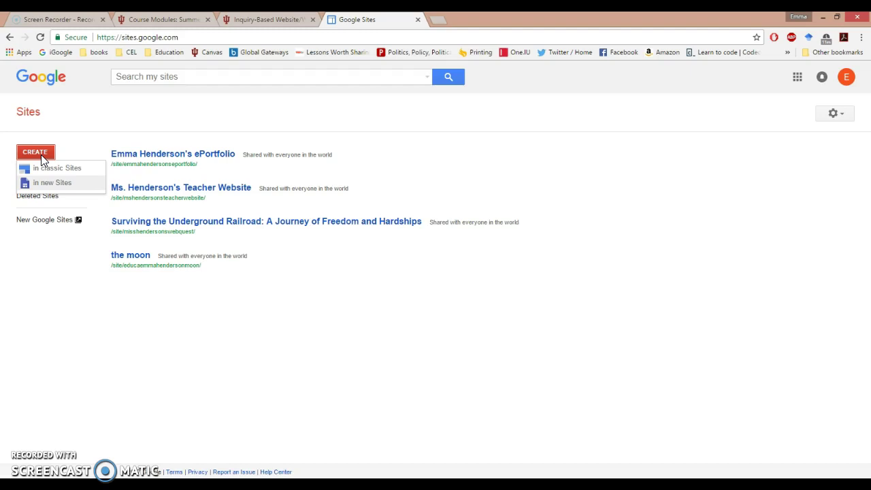
{"action": "left_click", "coordinate": [45, 184]}
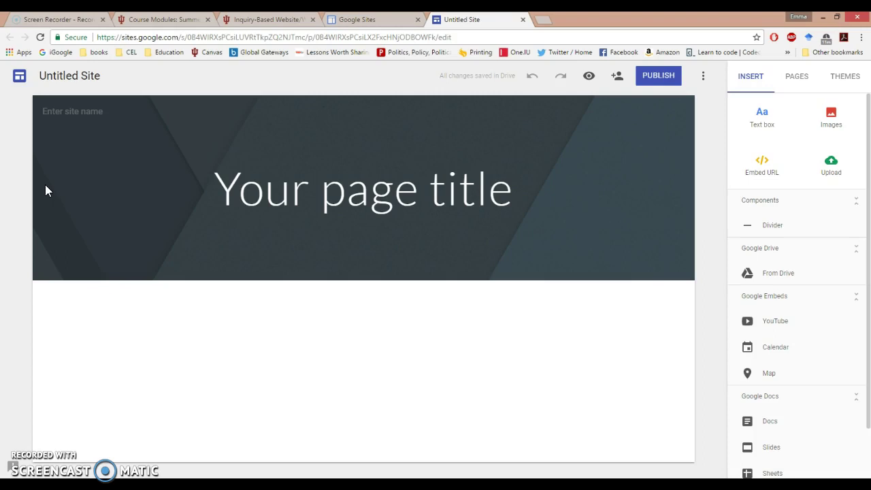
{"action": "left_click", "coordinate": [80, 78]}
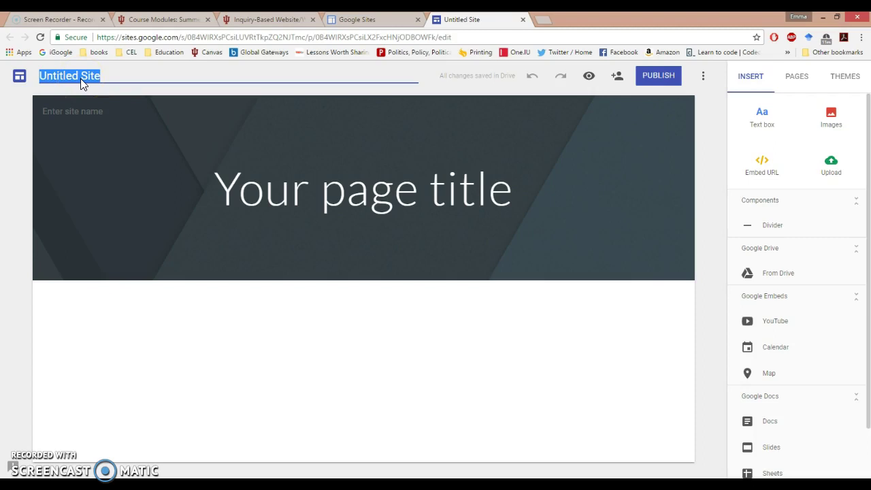
{"action": "type", "text": "Civil War Webquest"}
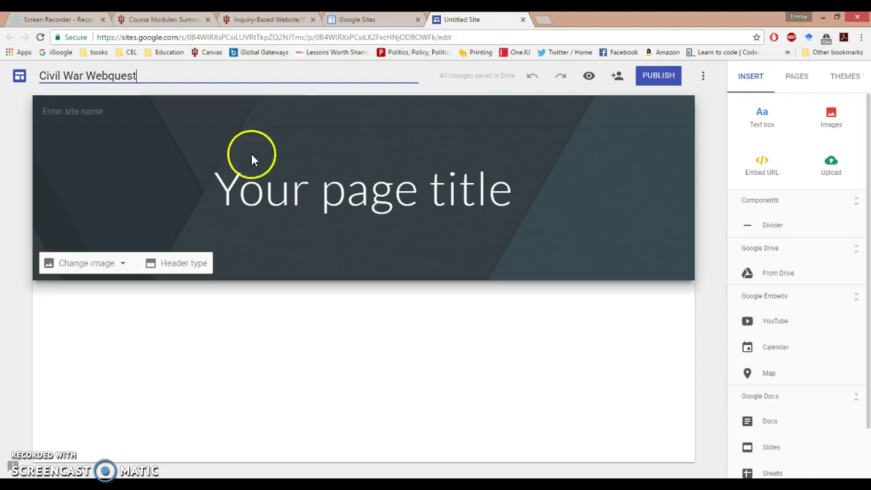
Step: Replace the home page's placeholder title in the header with "Civil War Webquest"
{"action": "left_click", "coordinate": [315, 195]}
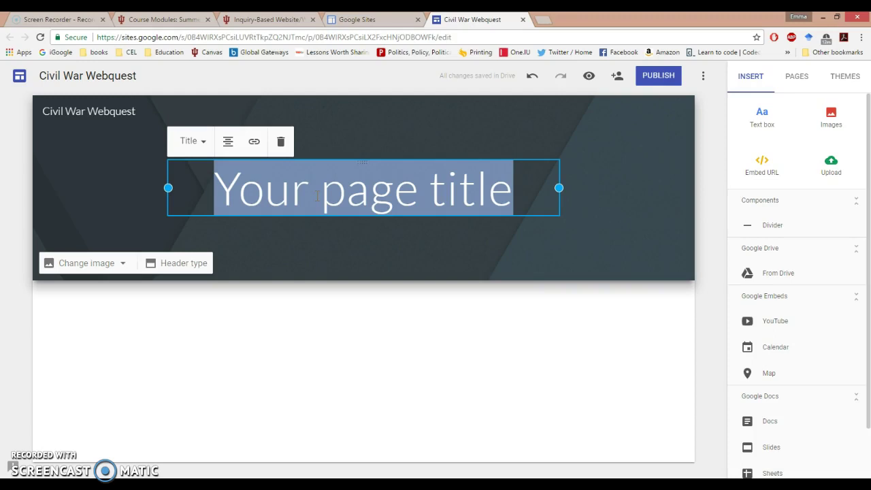
{"action": "type", "text": "Civil War Webquest"}
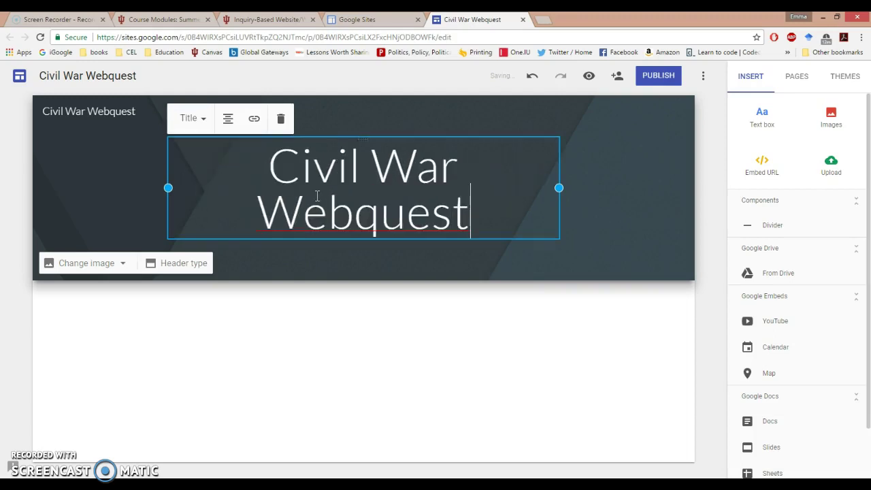
{"action": "left_click", "coordinate": [637, 207]}
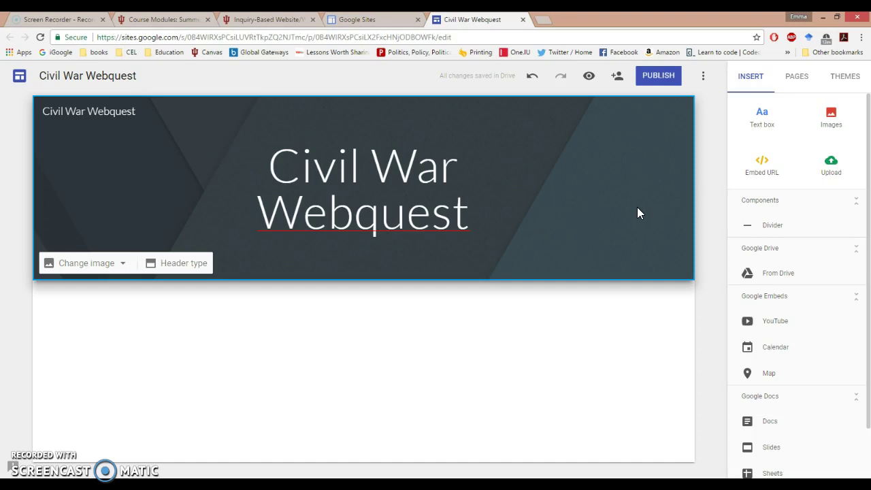
{"action": "left_click", "coordinate": [842, 86]}
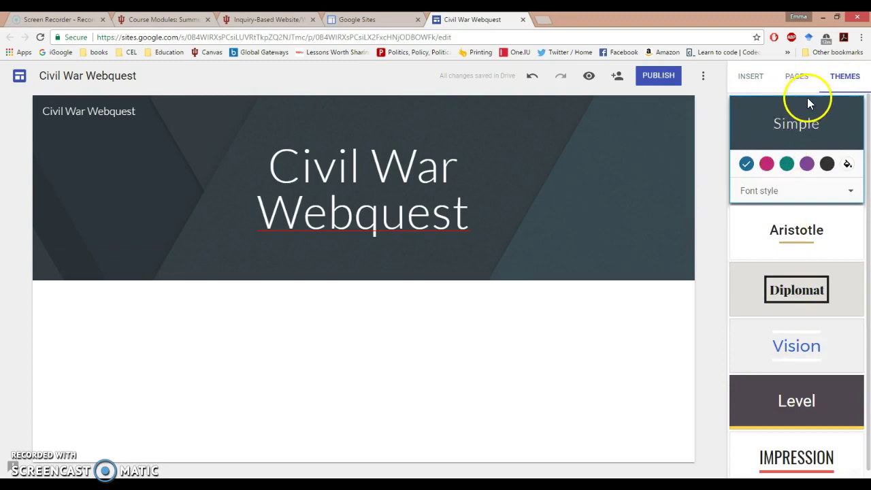
{"action": "left_click", "coordinate": [752, 83]}
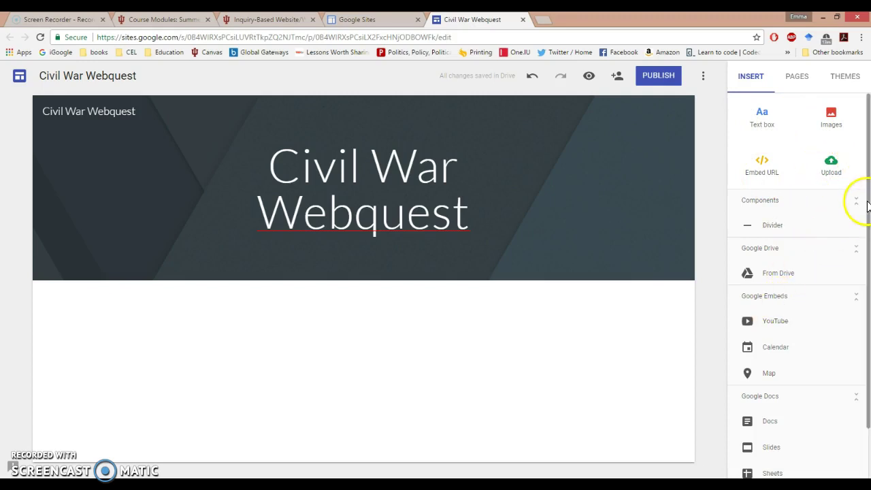
{"action": "scroll", "coordinate": [858, 202], "scroll_direction": "down", "scroll_amount": 1}
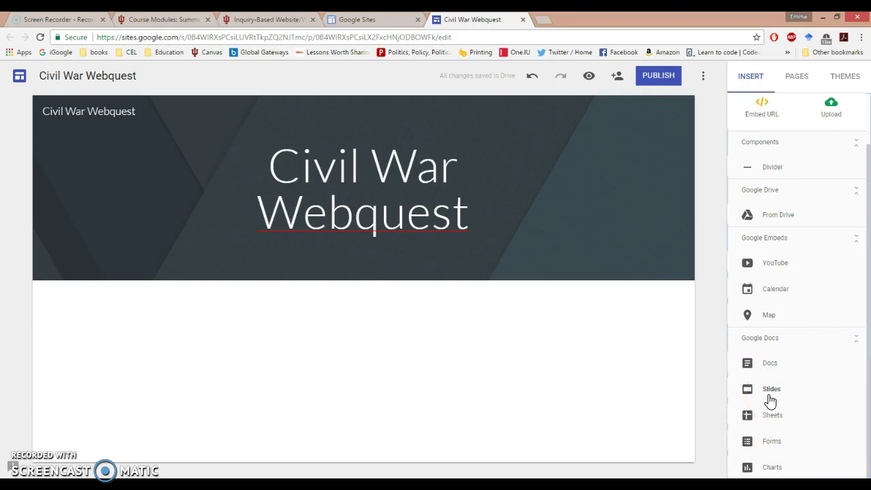
{"action": "left_click", "coordinate": [771, 448]}
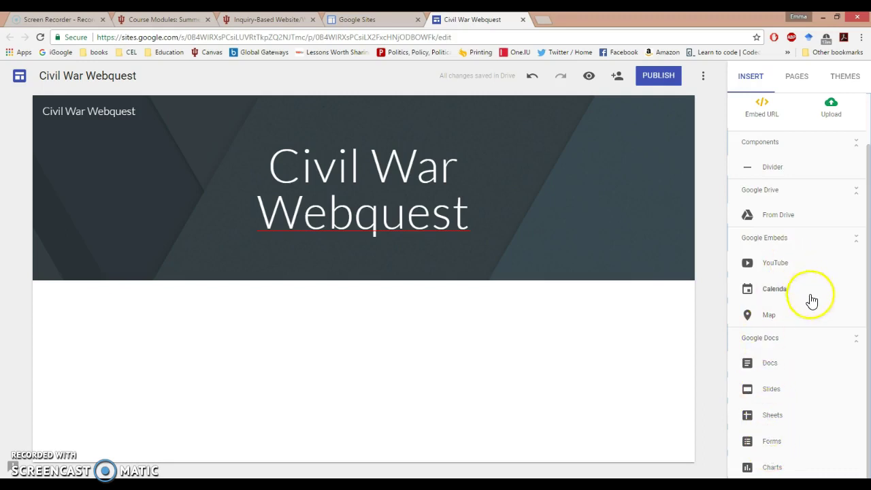
{"action": "scroll", "coordinate": [830, 341], "scroll_direction": "up", "scroll_amount": 1}
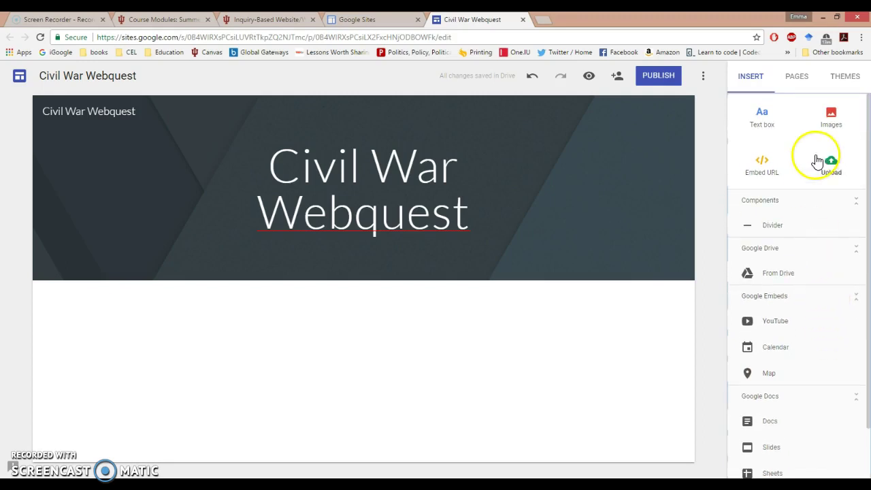
Step: Add a text box to the home page reading "Welcome to our Civil War webquest!"
{"action": "left_click", "coordinate": [762, 121]}
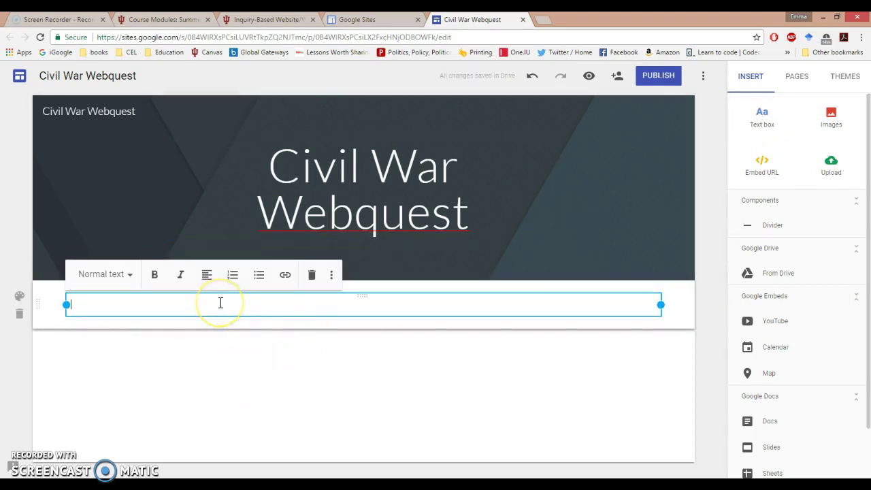
{"action": "type", "text": "Welcome to our Civil War webq"}
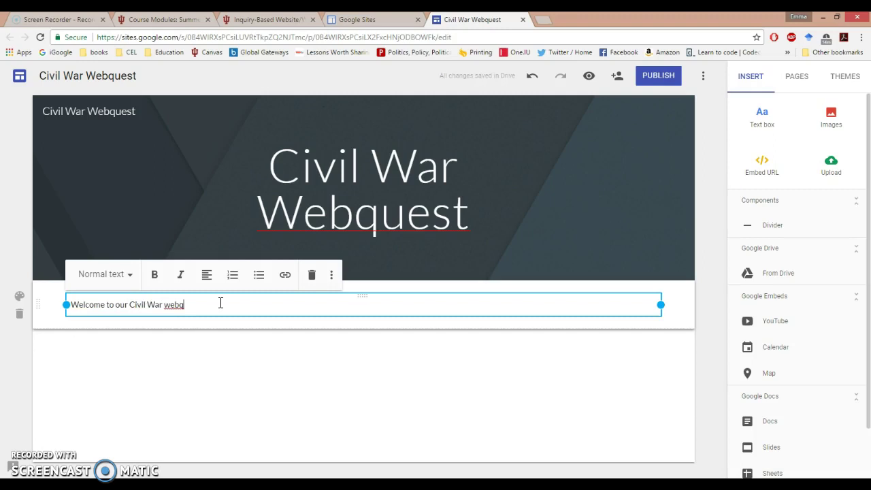
{"action": "type", "text": "uest!"}
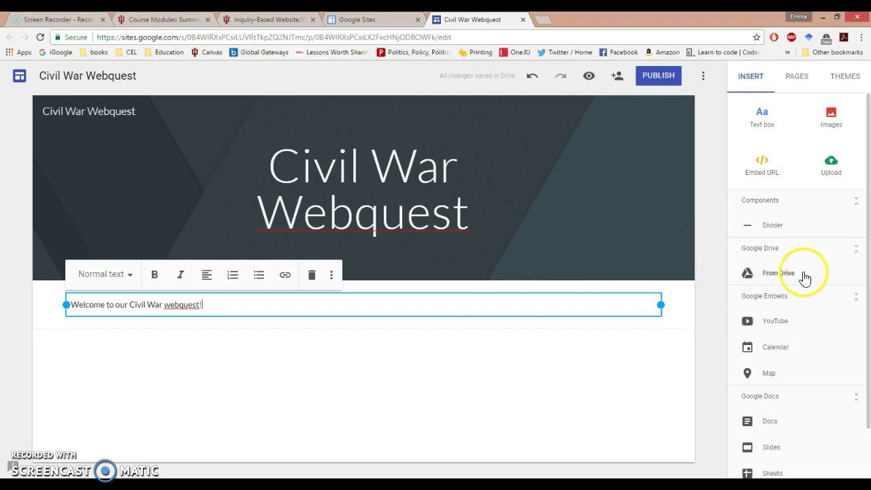
Step: Search Google images for "civil war" and insert the picture of three American flags on the home page
{"action": "left_click", "coordinate": [831, 119]}
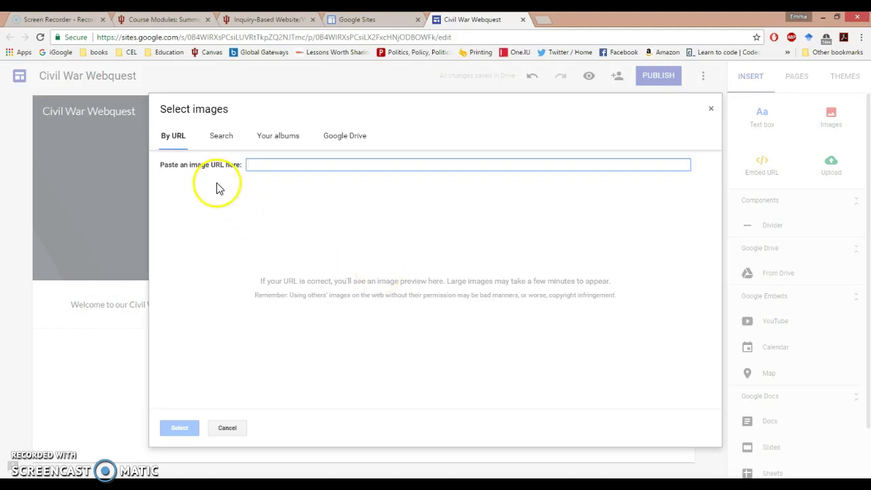
{"action": "left_click", "coordinate": [220, 138]}
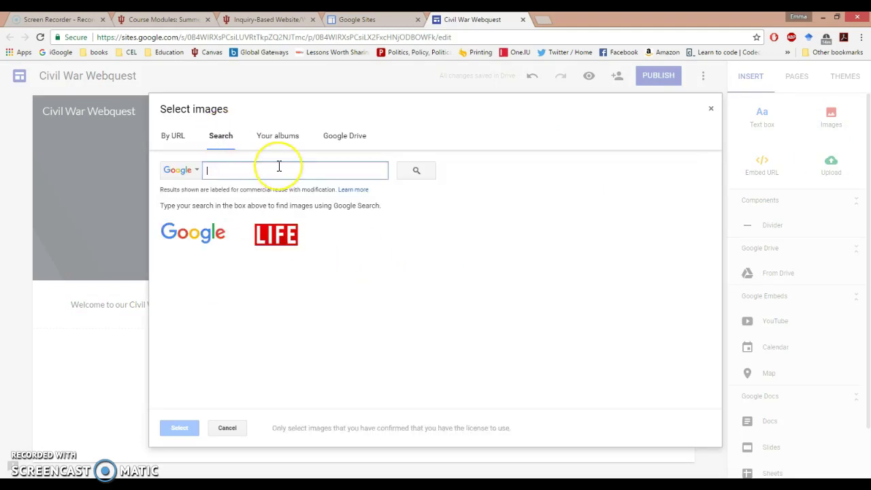
{"action": "type", "text": "c"}
{"action": "type", "text": "war"}
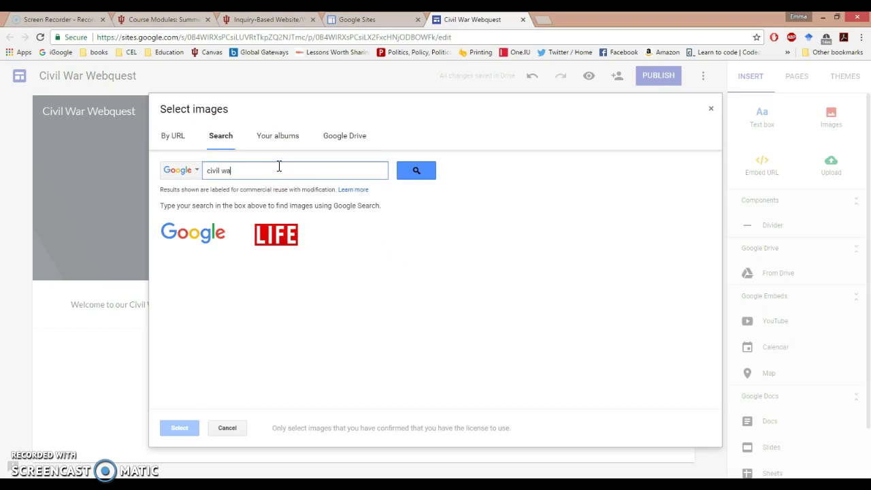
{"action": "key", "text": "Return"}
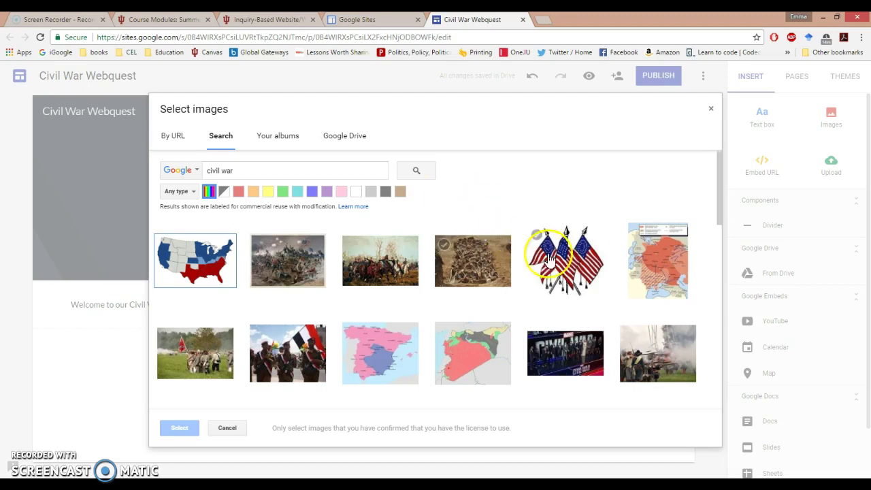
{"action": "left_click", "coordinate": [585, 261]}
{"action": "left_click", "coordinate": [181, 427]}
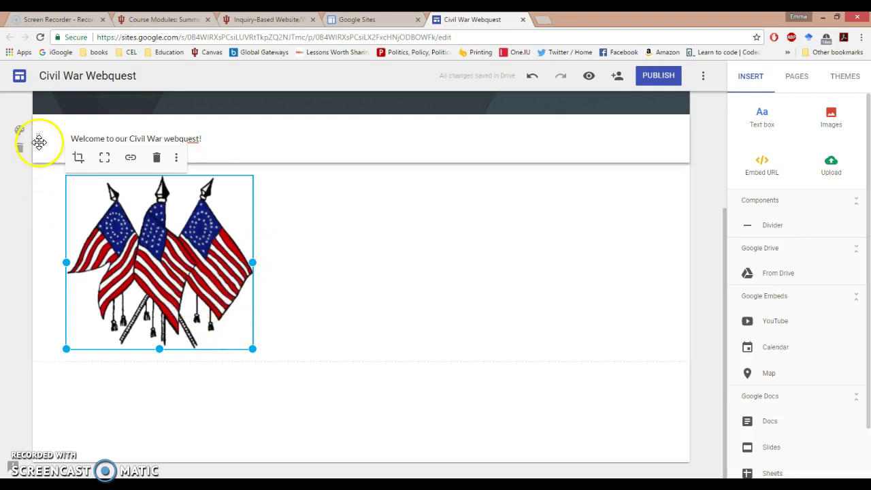
Step: Move the welcome text section below the flags image and delete the image's section
{"action": "left_click_drag", "start_coordinate": [38, 136], "coordinate": [39, 369]}
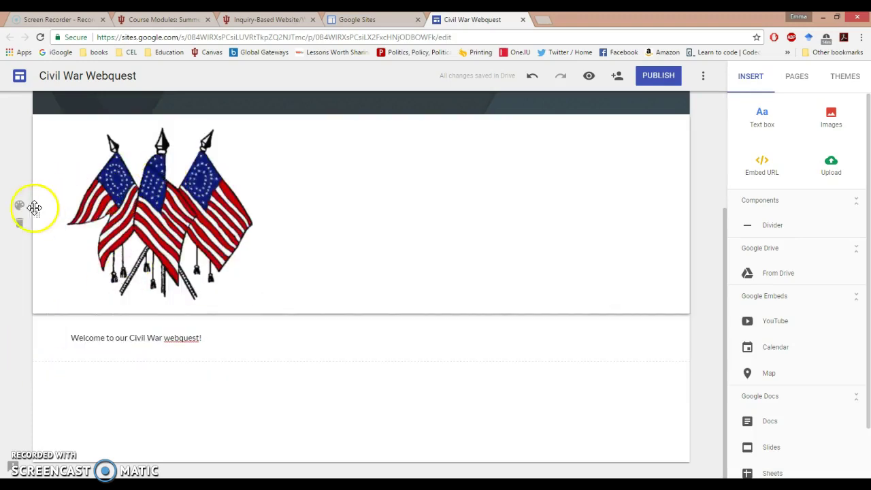
{"action": "left_click", "coordinate": [21, 226]}
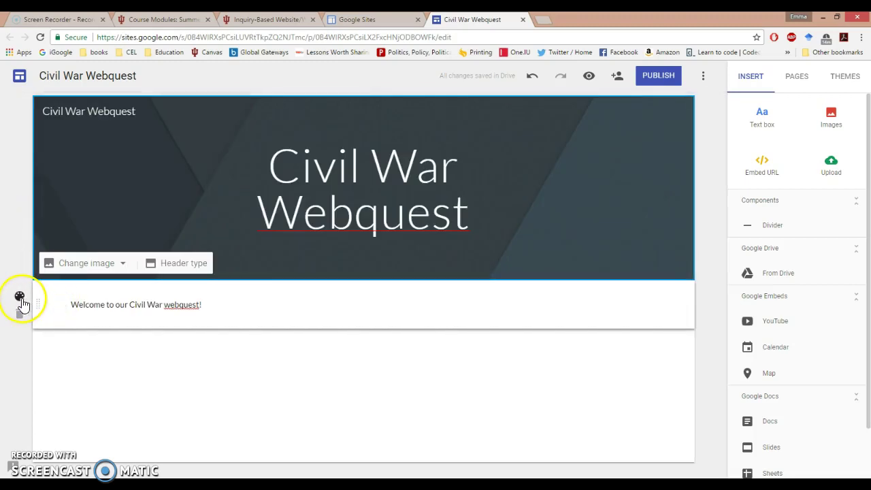
{"action": "left_click", "coordinate": [19, 300]}
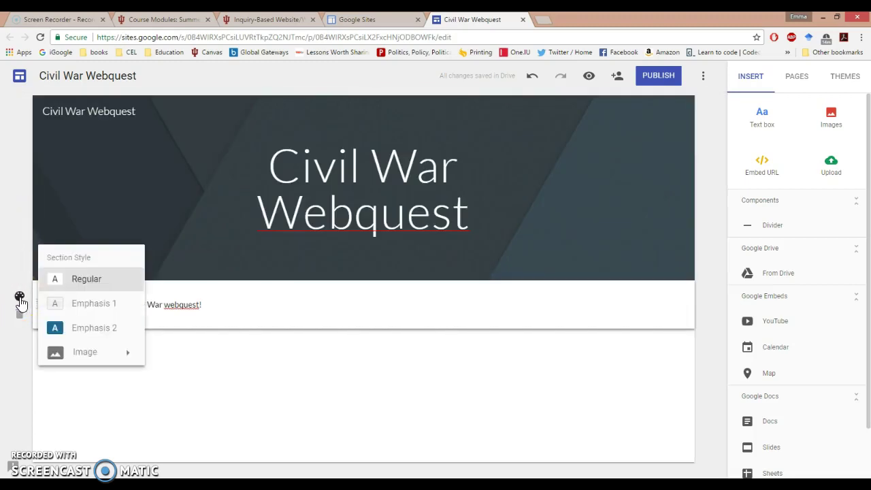
{"action": "left_click", "coordinate": [181, 390]}
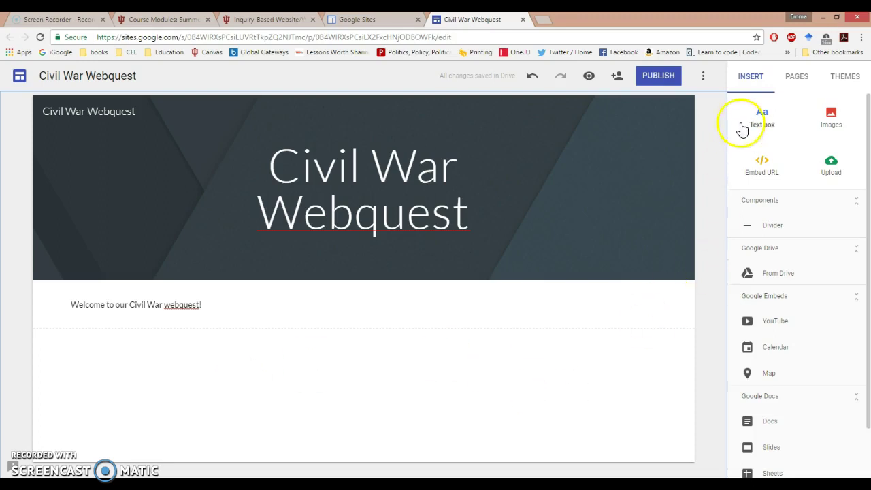
Step: Add a new page named "Task" to the site
{"action": "left_click", "coordinate": [793, 83]}
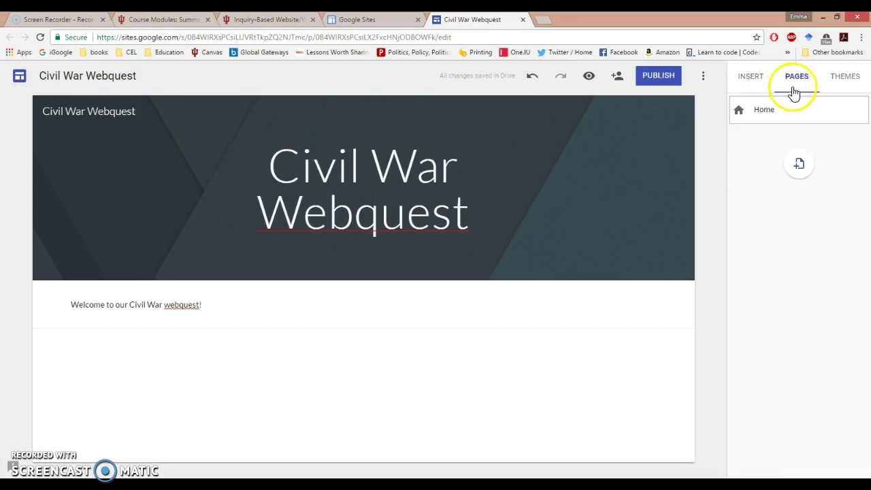
{"action": "left_click", "coordinate": [798, 165]}
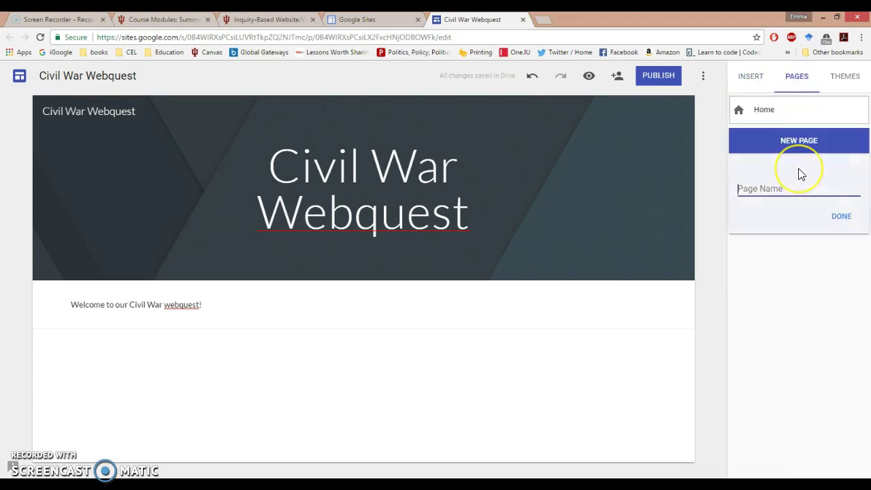
{"action": "type", "text": "Task"}
{"action": "left_click", "coordinate": [836, 222]}
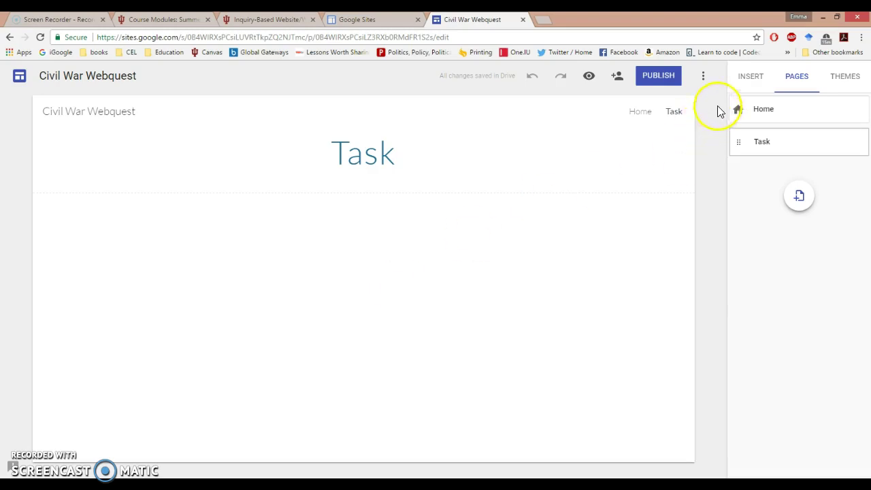
Step: Add another new page named "Process" to the site
{"action": "left_click", "coordinate": [750, 78]}
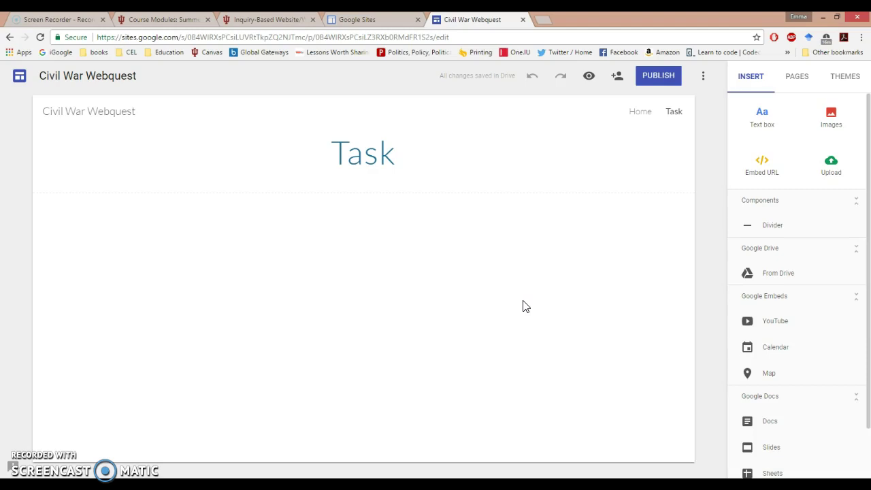
{"action": "left_click", "coordinate": [797, 76]}
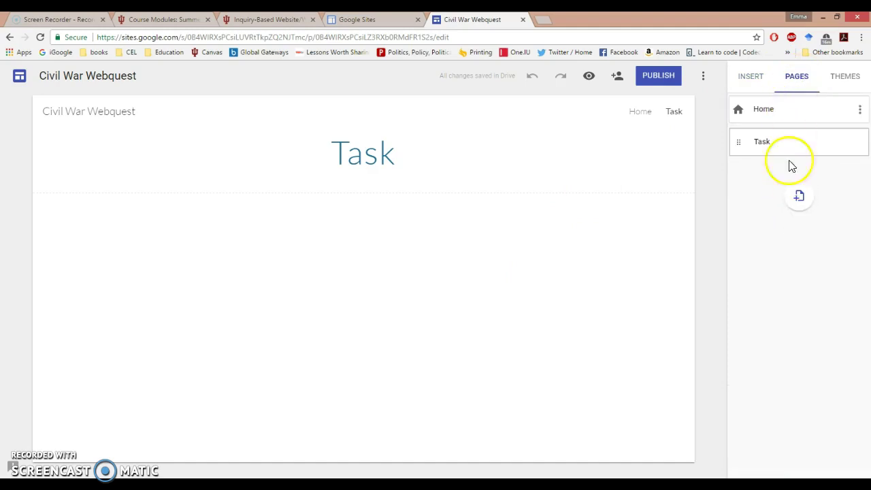
{"action": "left_click", "coordinate": [797, 198]}
{"action": "type", "text": "Process"}
{"action": "left_click", "coordinate": [840, 252]}
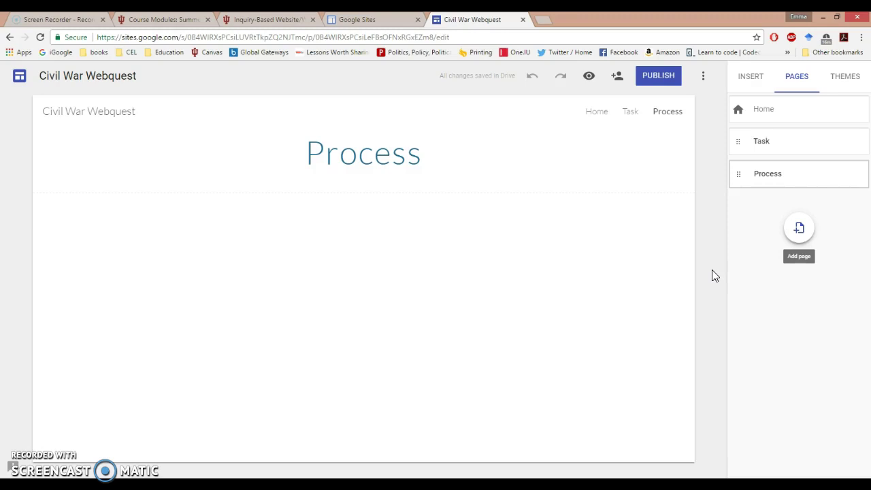
Step: Add a text box to the Process page reading "First, watch this video OR read this article."
{"action": "left_click", "coordinate": [751, 76]}
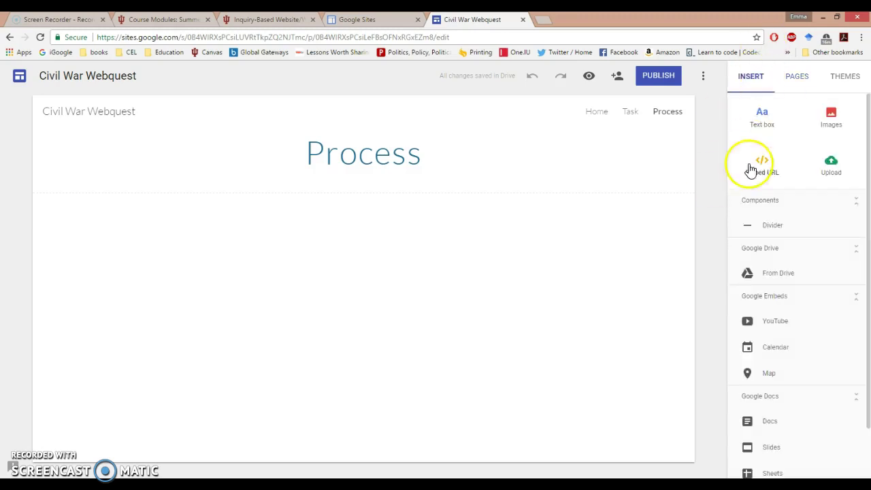
{"action": "left_click", "coordinate": [762, 131]}
{"action": "type", "text": "First, watch this video OR read this article."}
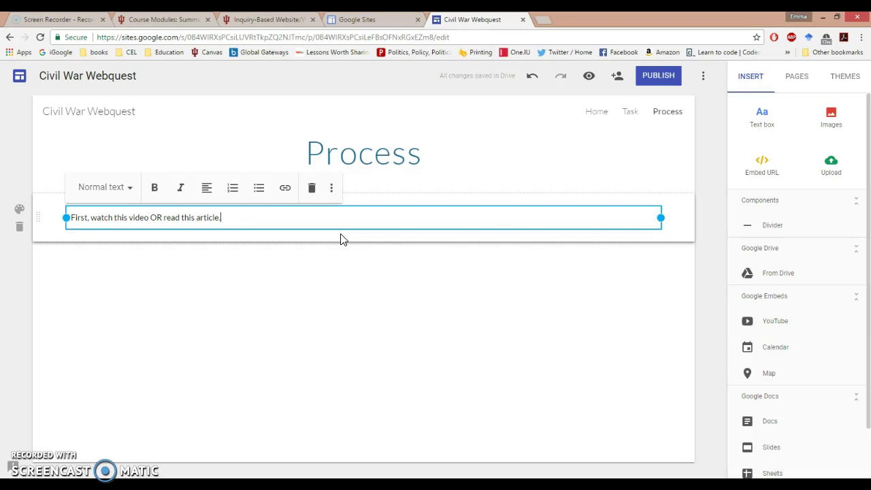
{"action": "left_click", "coordinate": [664, 121]}
Step: Add a new page named "Evaluation" to the site
{"action": "left_click", "coordinate": [789, 83]}
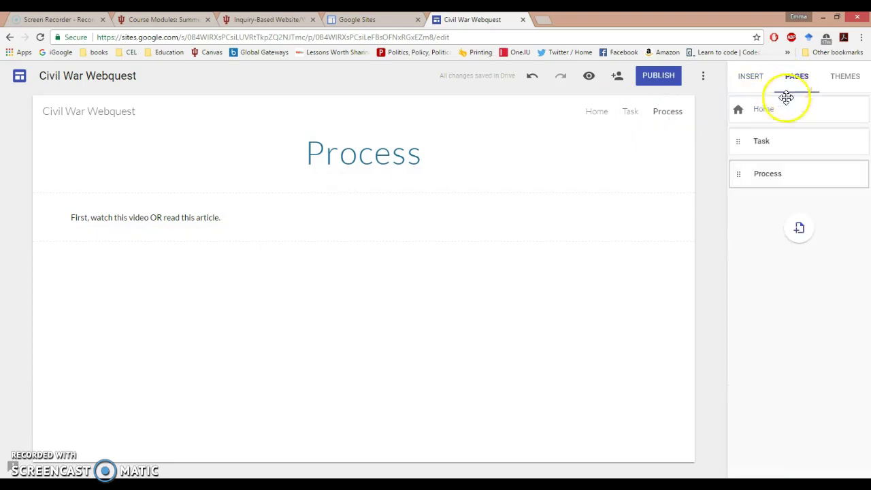
{"action": "left_click", "coordinate": [796, 228]}
{"action": "type", "text": "Evaluation"}
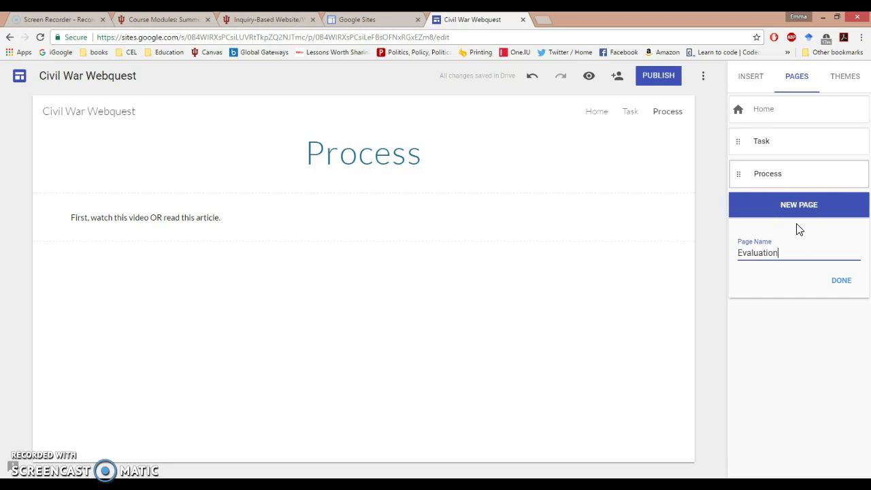
{"action": "left_click", "coordinate": [841, 281]}
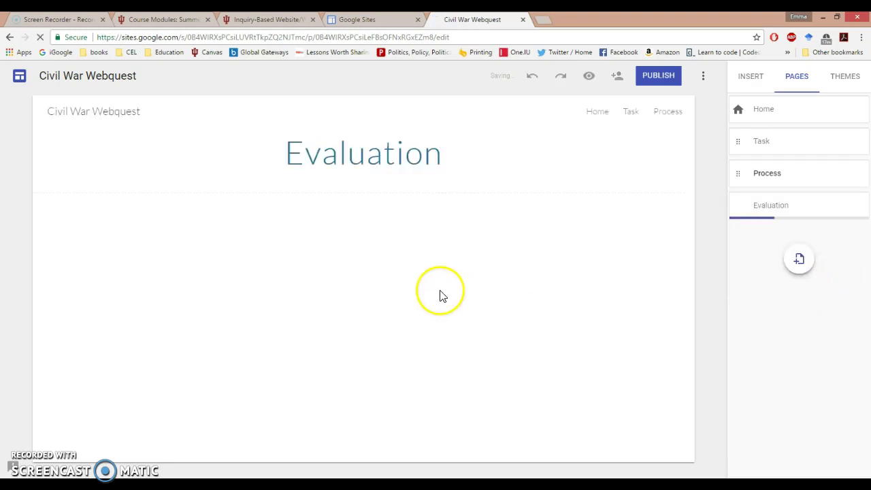